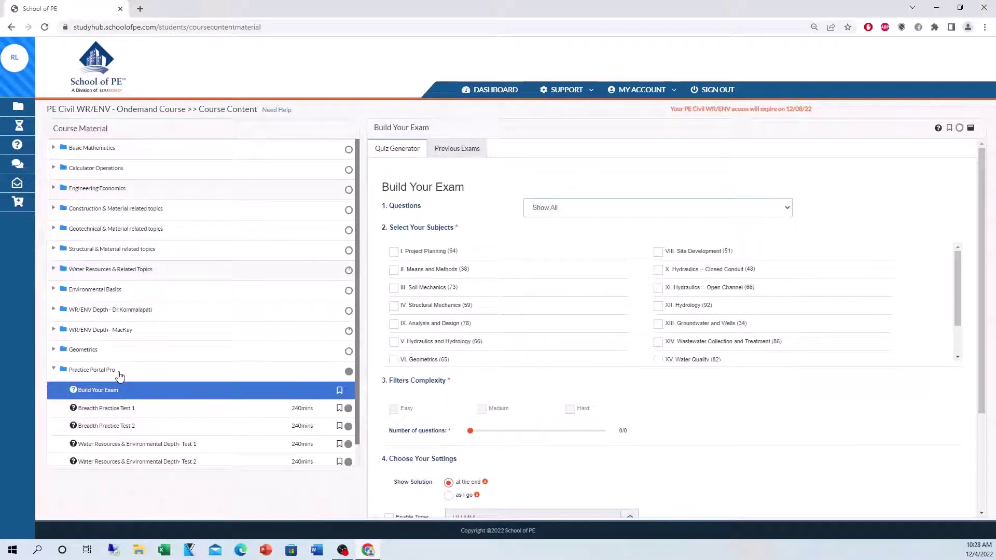
{"action": "scroll", "coordinate": [144, 367], "scroll_direction": "down", "scroll_amount": 1}
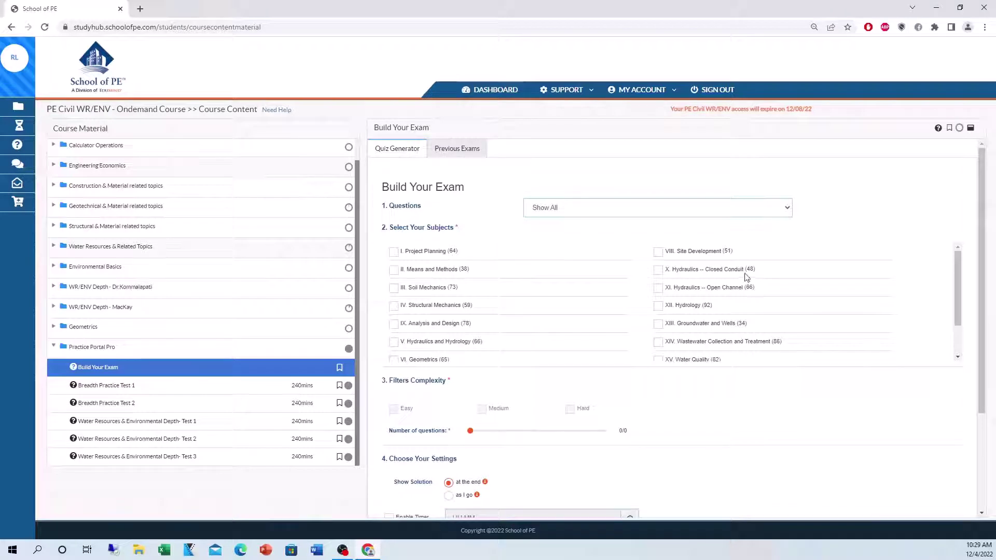
{"action": "scroll", "coordinate": [567, 293], "scroll_direction": "down", "scroll_amount": 2}
{"action": "scroll", "coordinate": [675, 309], "scroll_direction": "up", "scroll_amount": 2}
{"action": "scroll", "coordinate": [643, 374], "scroll_direction": "down", "scroll_amount": 2}
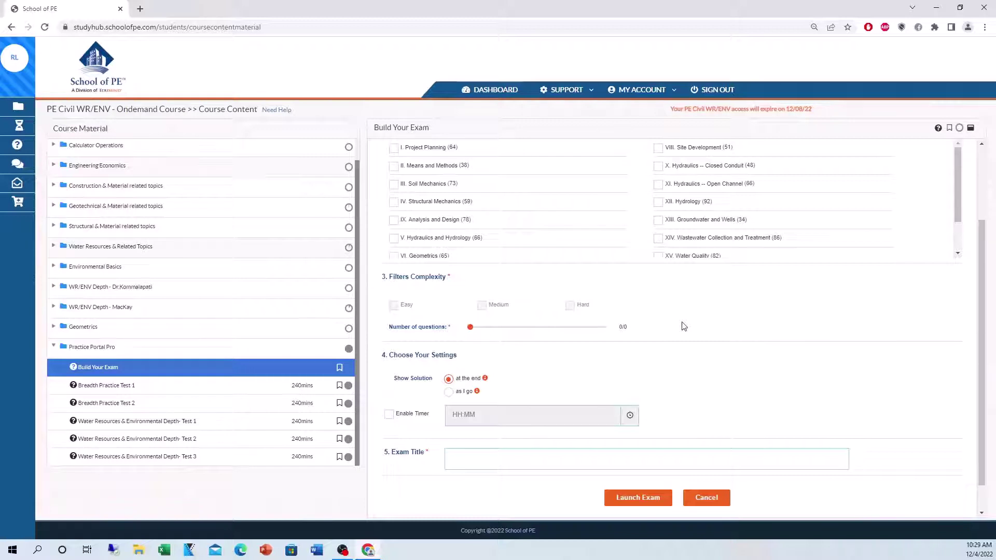
{"action": "scroll", "coordinate": [684, 326], "scroll_direction": "down", "scroll_amount": 1}
{"action": "mouse_move", "coordinate": [490, 347]}
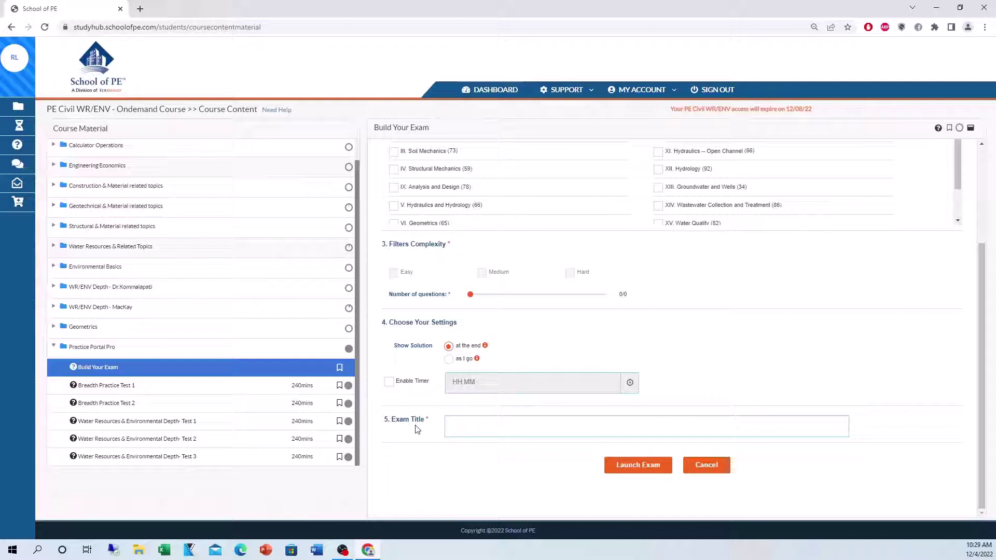
Start a new attempt of Breadth Practice Test 2, shelving Breadth Test 1 for later
{"action": "left_click", "coordinate": [171, 409]}
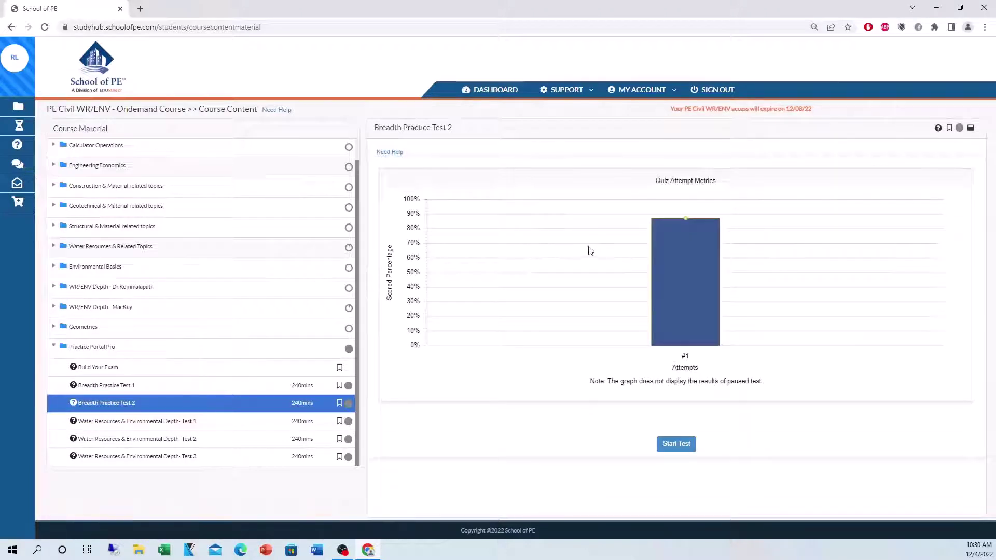
{"action": "mouse_move", "coordinate": [666, 252]}
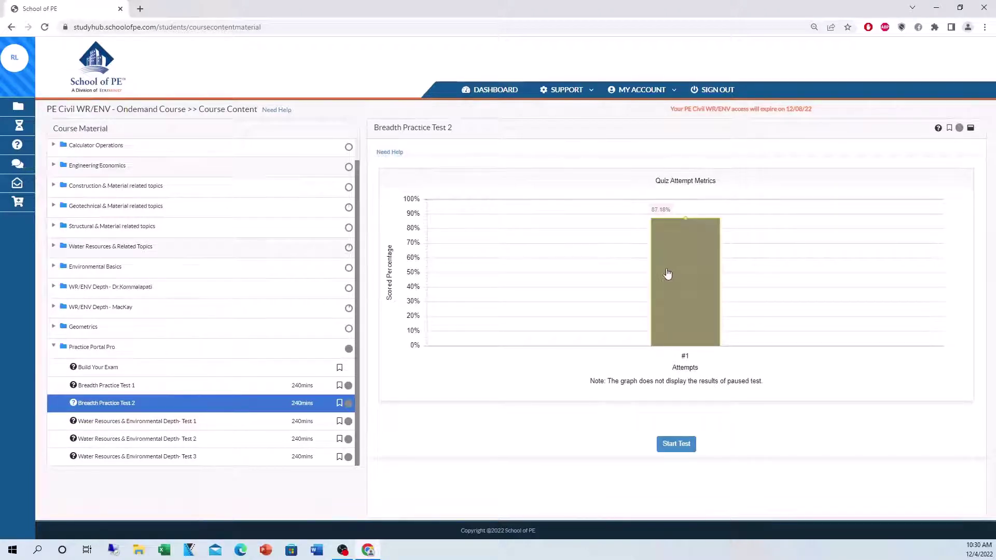
{"action": "left_click", "coordinate": [678, 446]}
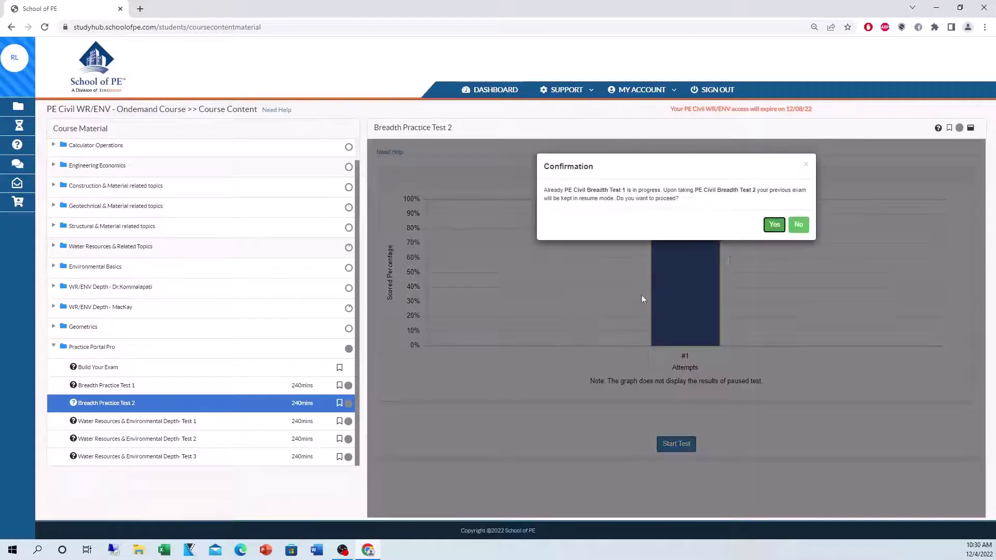
{"action": "left_click", "coordinate": [776, 225]}
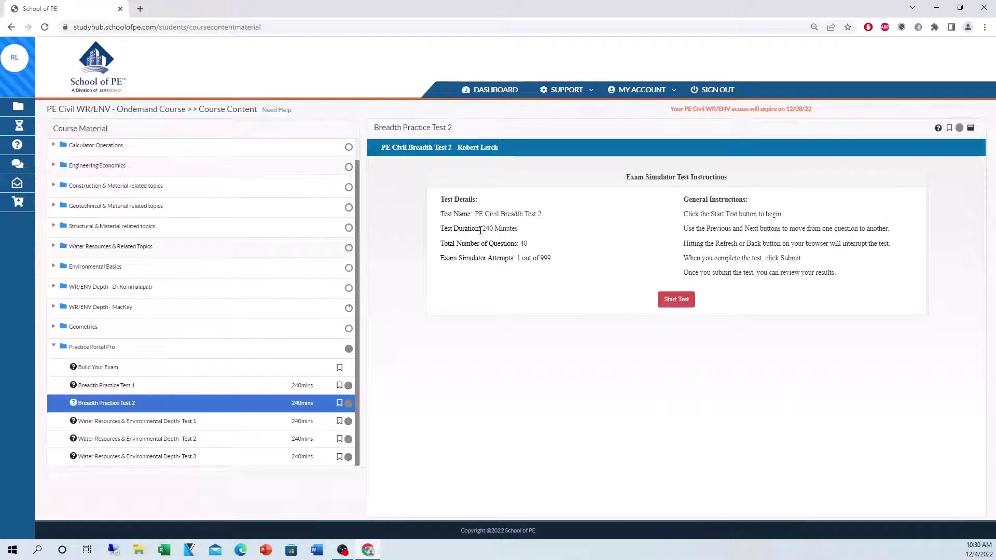
Begin the timed test, then pause it and resume where it left off
{"action": "left_click", "coordinate": [672, 300]}
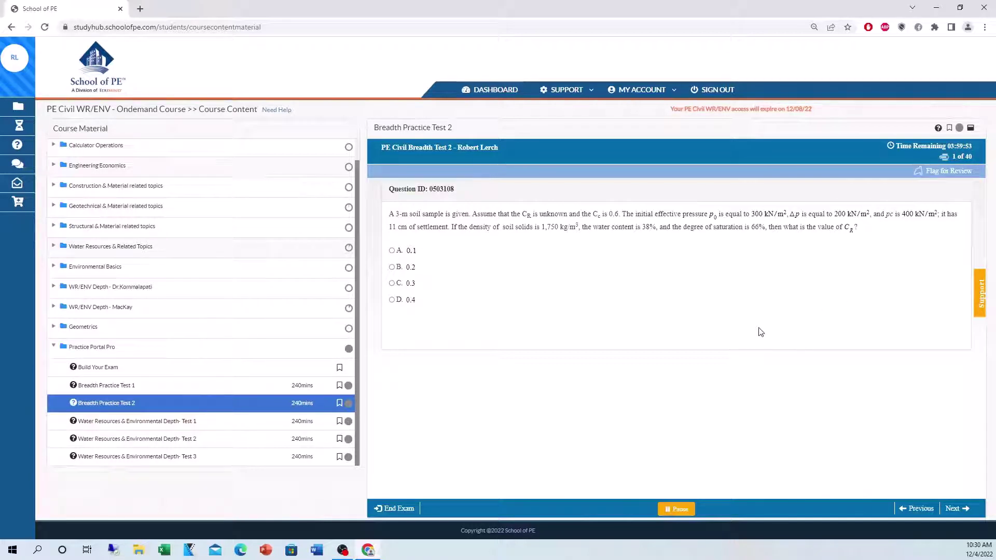
{"action": "left_click", "coordinate": [672, 510]}
{"action": "left_click", "coordinate": [675, 509]}
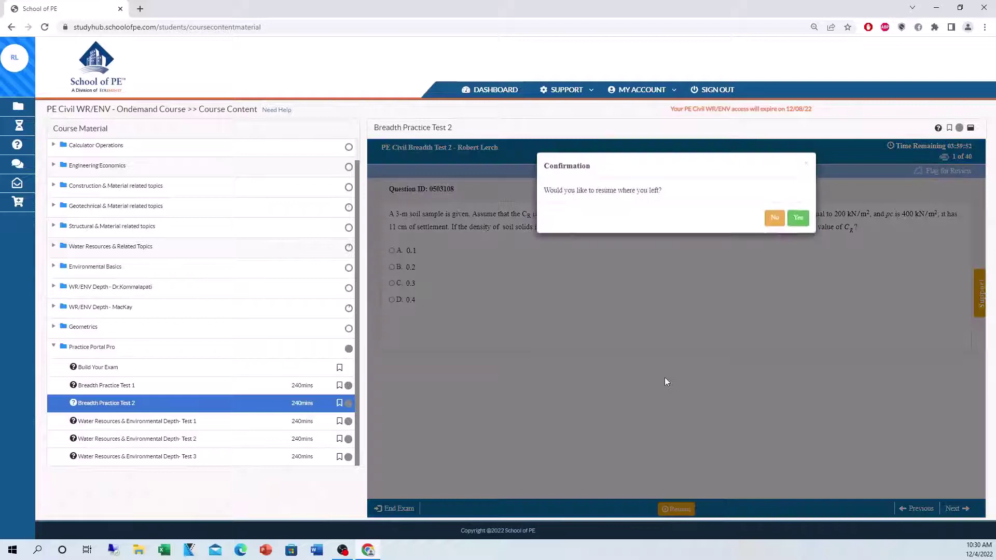
{"action": "left_click", "coordinate": [799, 218]}
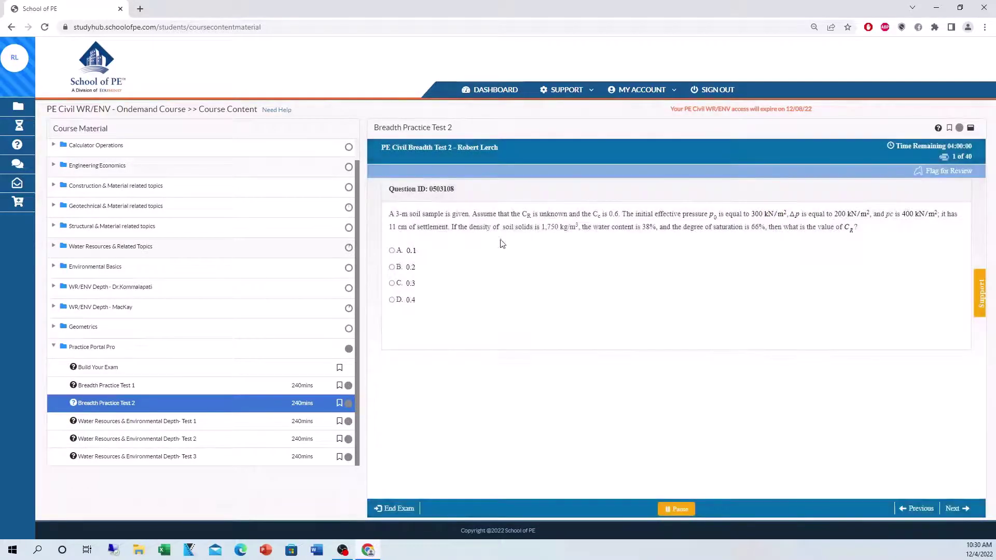
Answer questions 1–4 with 0.2, 1,636 veh/hr, 53.2 kPa and 130 yd³, flagging 3 and 4
{"action": "left_click", "coordinate": [392, 267]}
{"action": "left_click", "coordinate": [956, 509]}
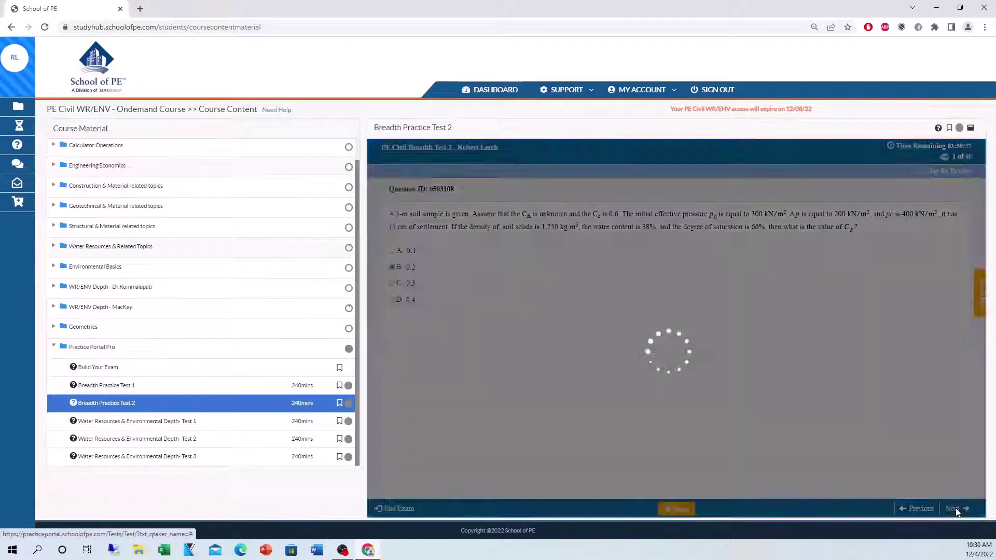
{"action": "left_click", "coordinate": [392, 250]}
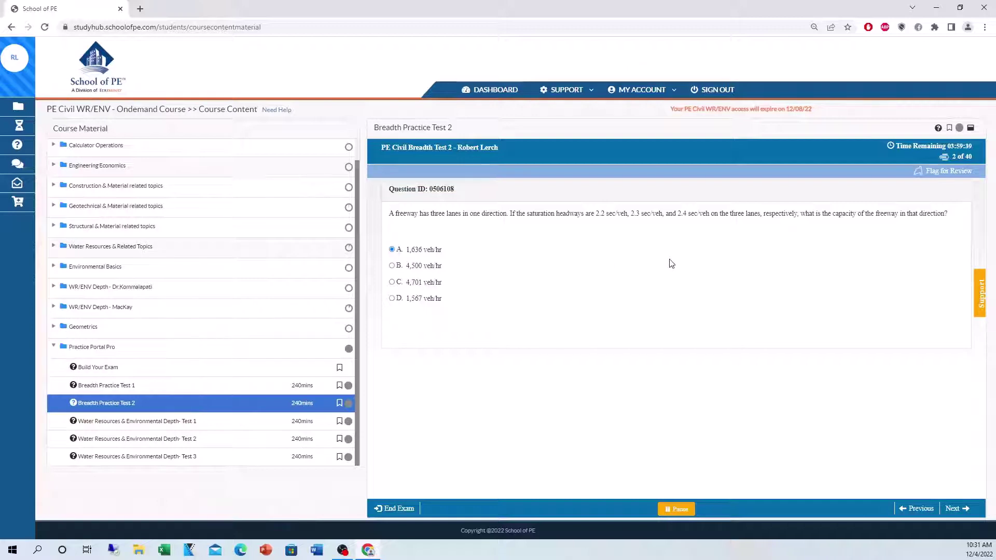
{"action": "left_click", "coordinate": [963, 511]}
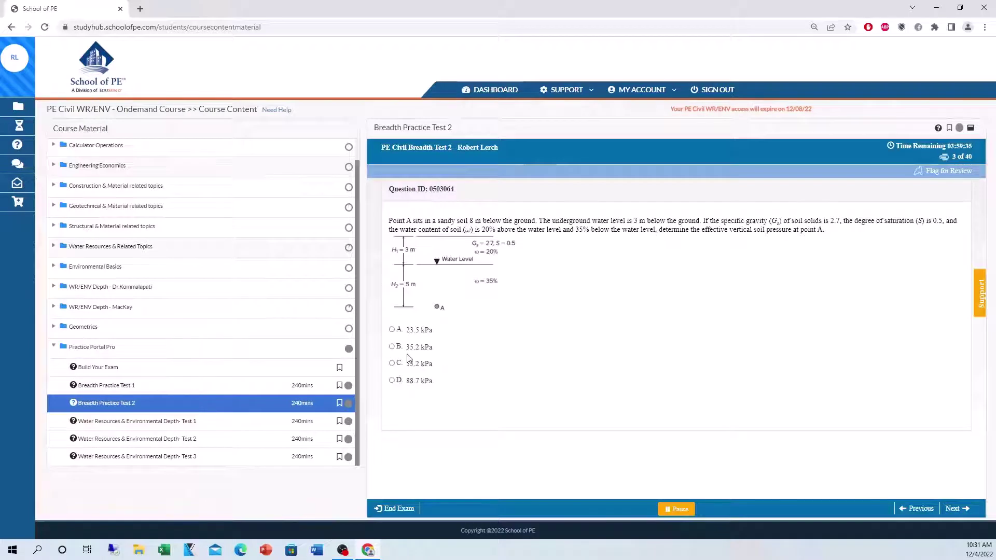
{"action": "left_click", "coordinate": [421, 366]}
{"action": "left_click", "coordinate": [940, 180]}
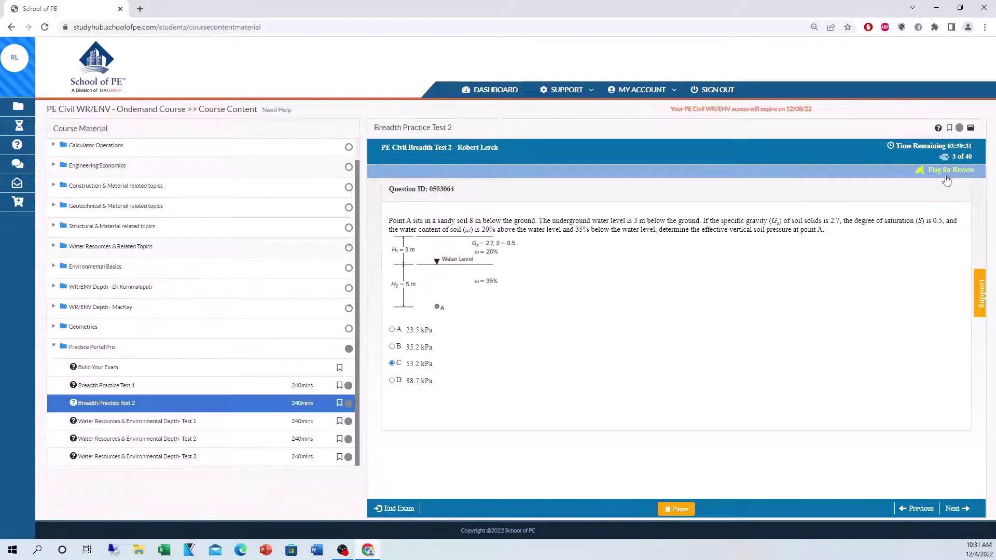
{"action": "left_click", "coordinate": [968, 510]}
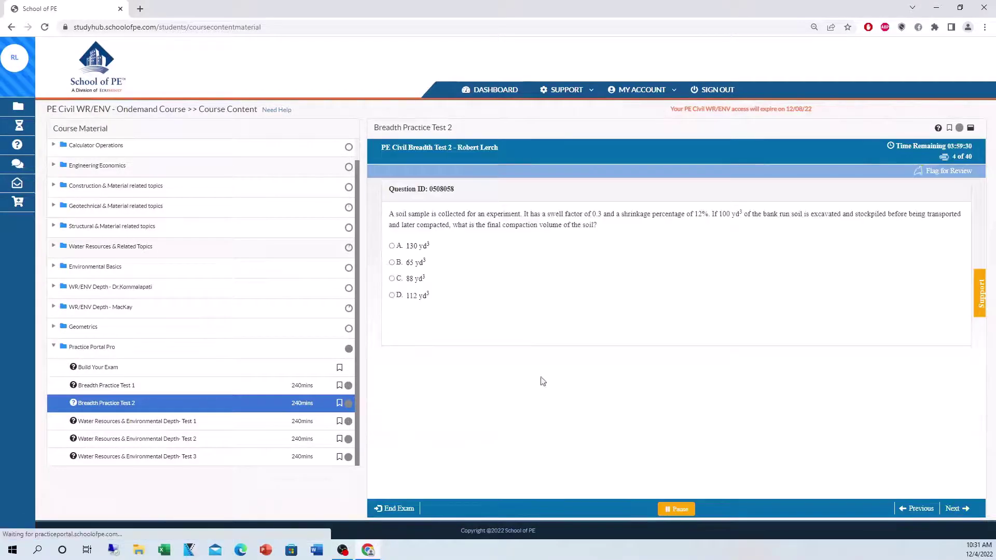
{"action": "left_click", "coordinate": [392, 248]}
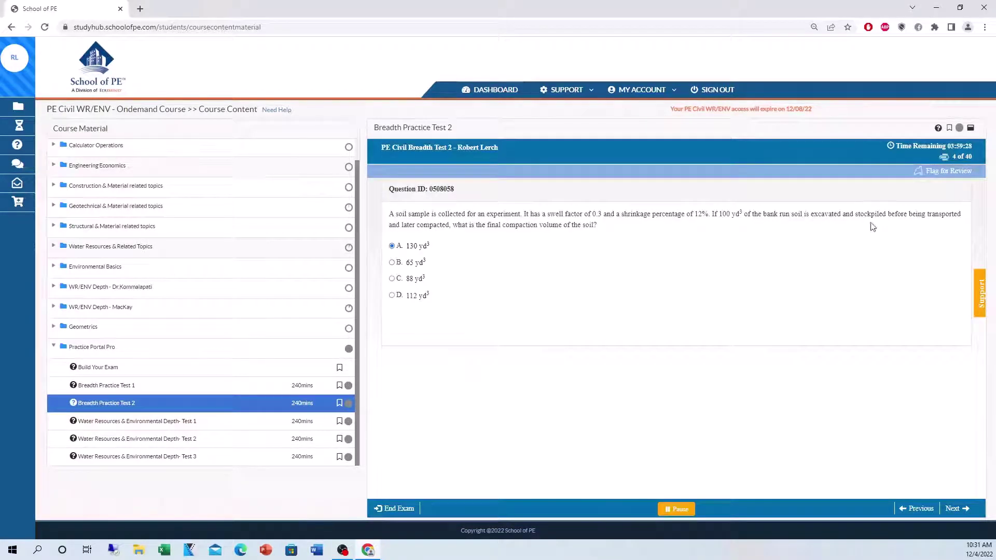
{"action": "left_click", "coordinate": [949, 173]}
End the exam, check the answered and flagged questions in the review list, and choose Submit
{"action": "left_click", "coordinate": [413, 508]}
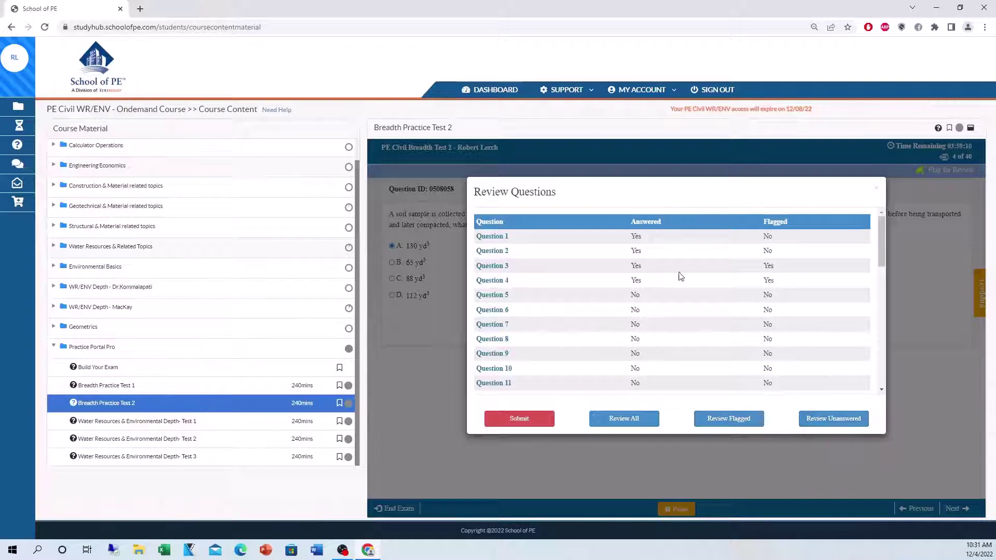
{"action": "scroll", "coordinate": [597, 236], "scroll_direction": "down", "scroll_amount": 8}
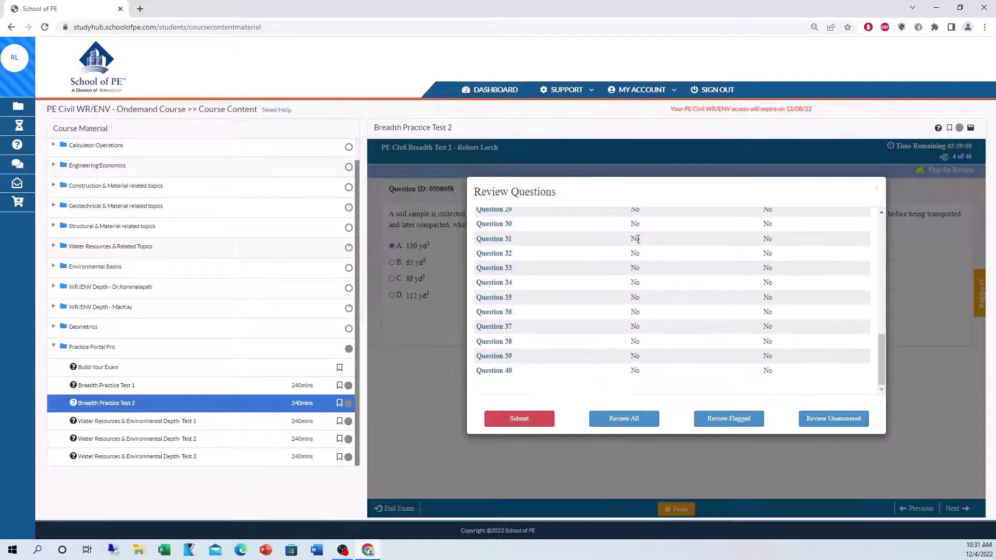
{"action": "left_click", "coordinate": [520, 423]}
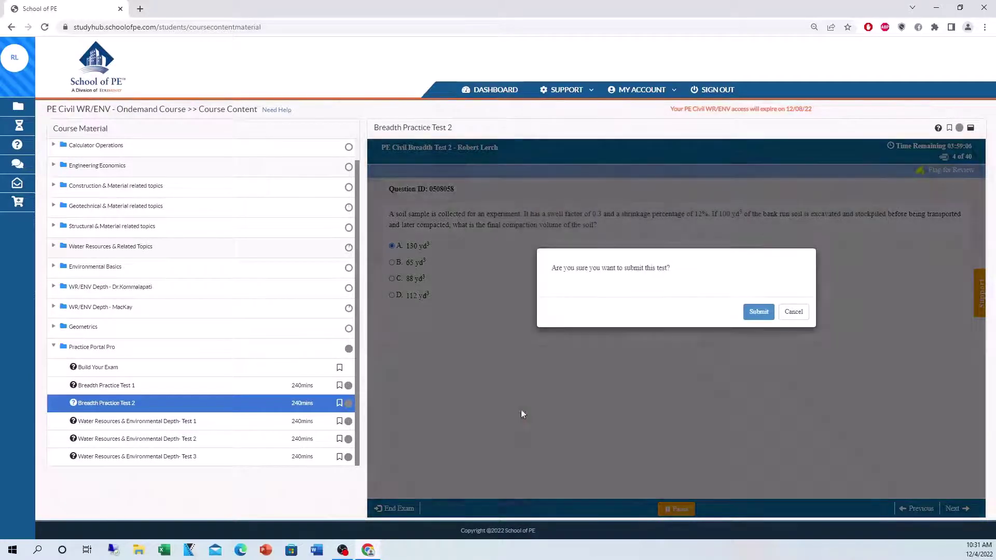
Confirm the Breadth Test 2 submission and open Water Resources & Environmental Depth- Test 1's attempt chart
{"action": "left_click", "coordinate": [755, 313]}
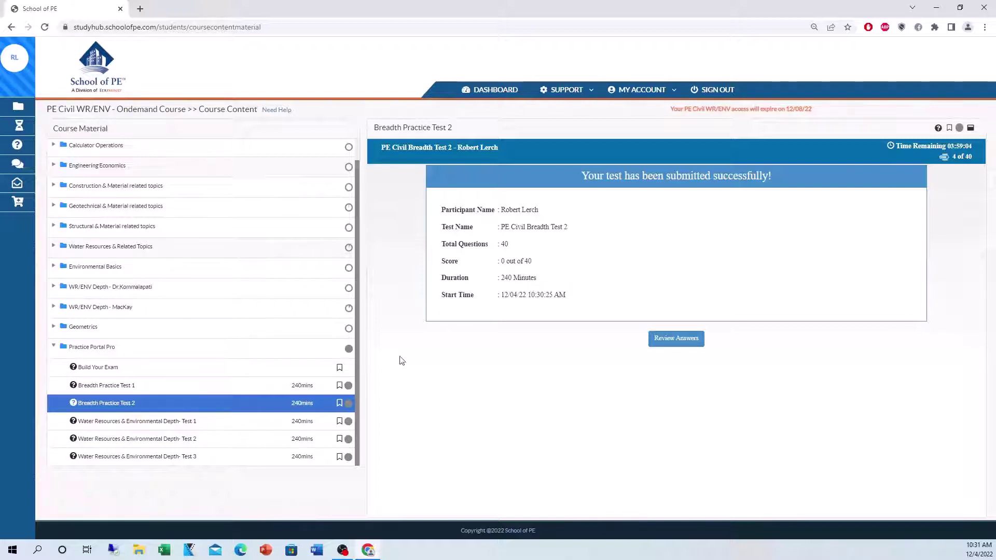
{"action": "left_click", "coordinate": [185, 439]}
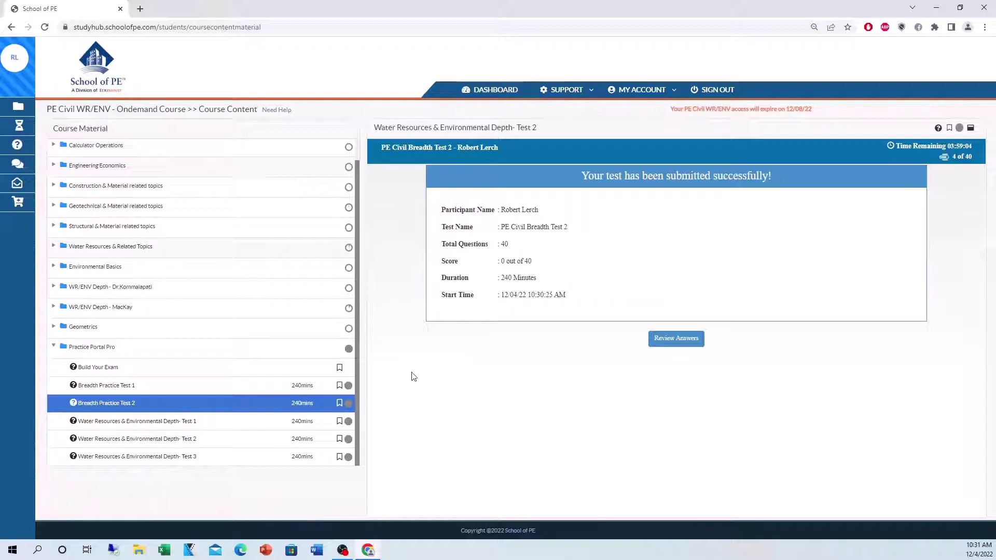
{"action": "left_click", "coordinate": [153, 442]}
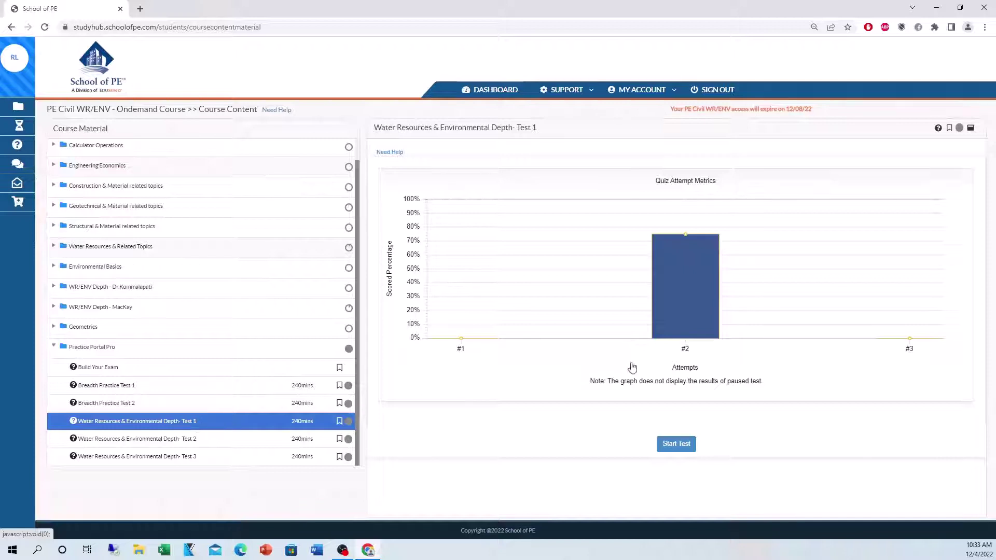
{"action": "mouse_move", "coordinate": [702, 307]}
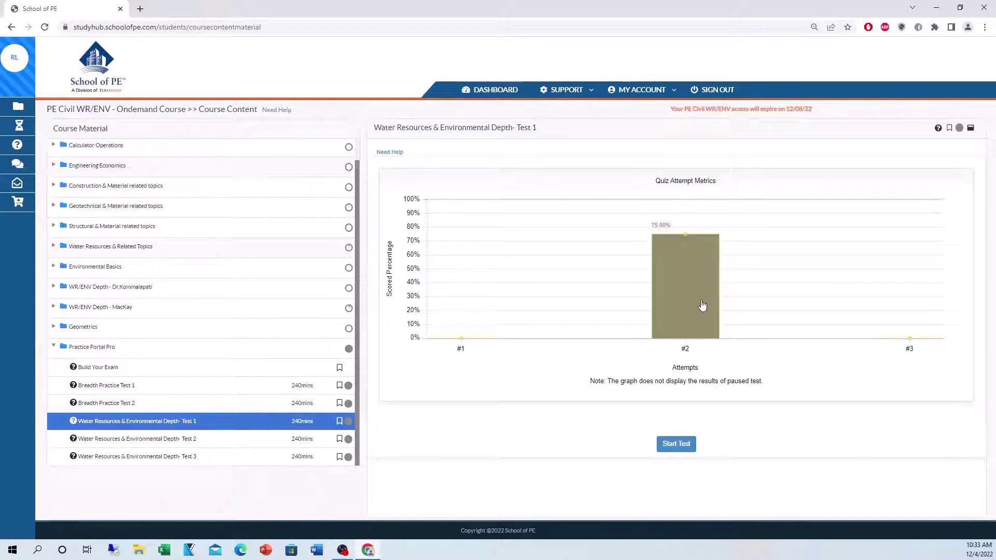
Open the #2 attempt's 75% score report and scroll down to its Diagnostic Report
{"action": "left_click", "coordinate": [675, 287]}
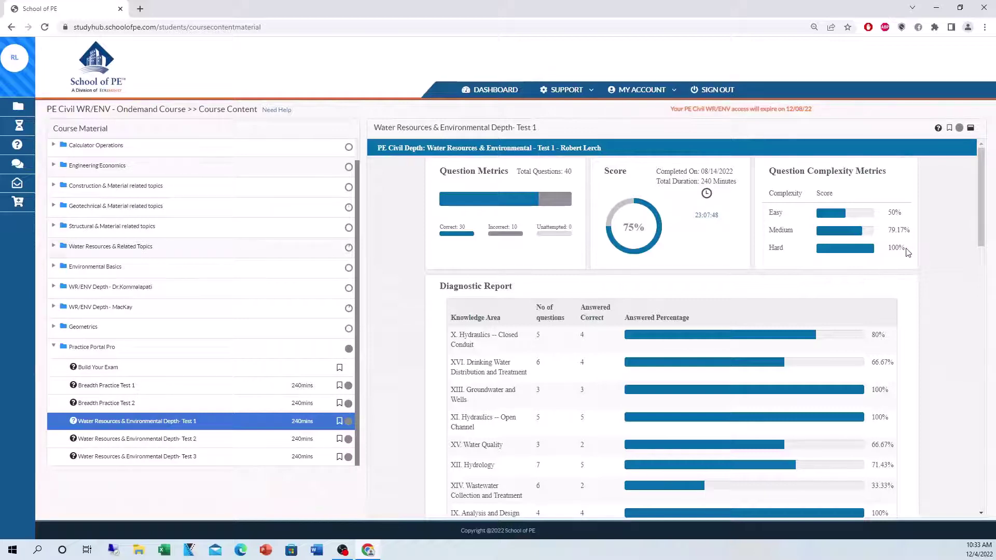
{"action": "scroll", "coordinate": [929, 242], "scroll_direction": "down", "scroll_amount": 2}
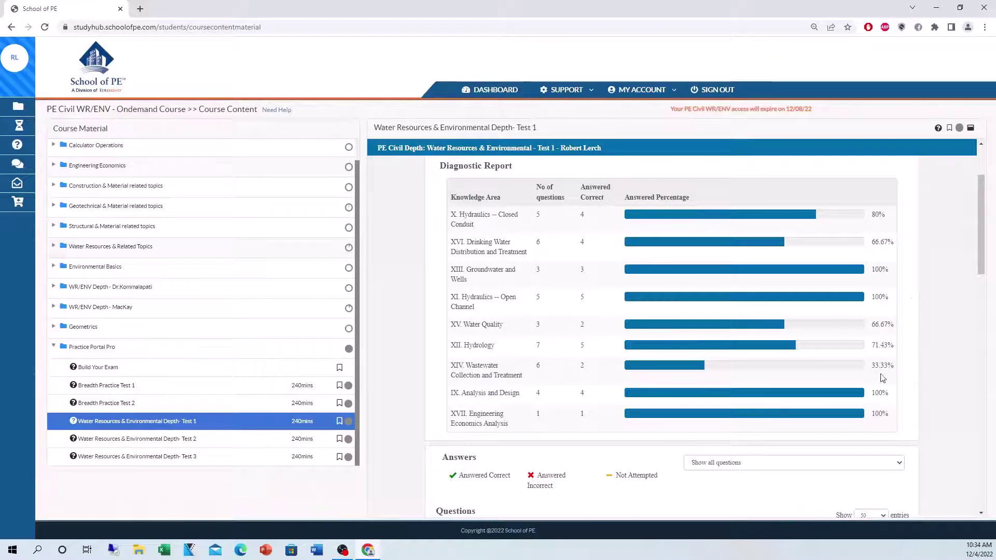
Scroll through the report's Questions table to browse correct/incorrect marks and times
{"action": "scroll", "coordinate": [882, 280], "scroll_direction": "down", "scroll_amount": 1}
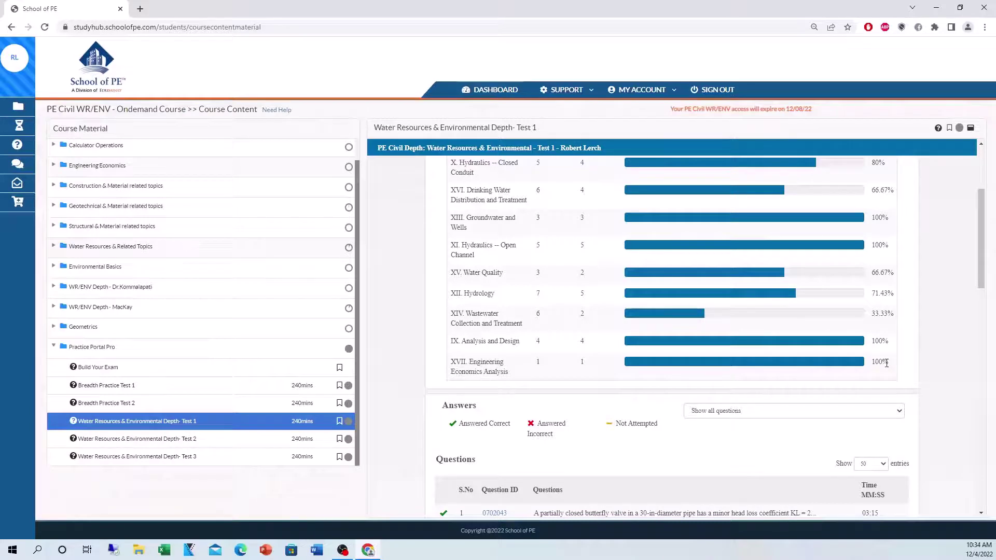
{"action": "scroll", "coordinate": [936, 305], "scroll_direction": "down", "scroll_amount": 5}
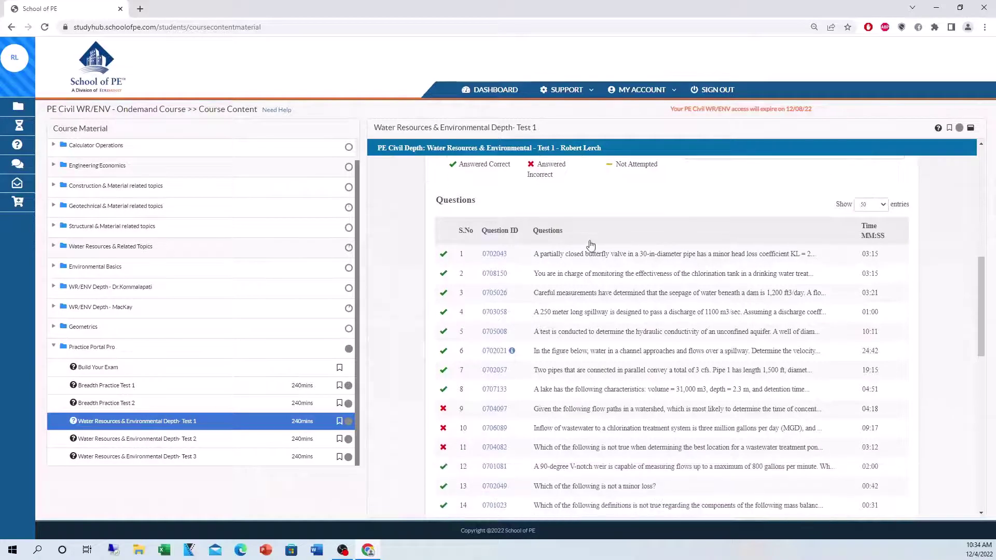
{"action": "scroll", "coordinate": [634, 270], "scroll_direction": "down", "scroll_amount": 1}
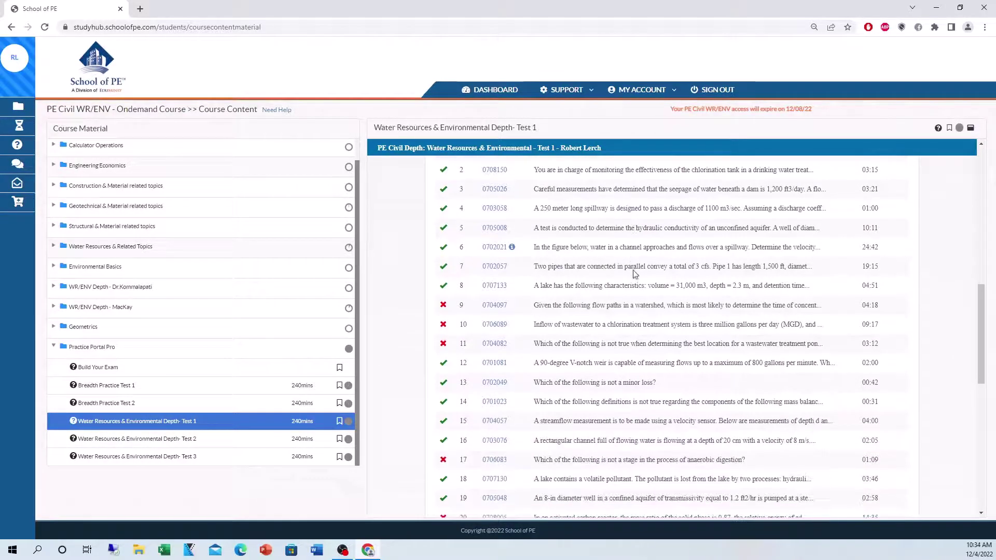
{"action": "scroll", "coordinate": [635, 270], "scroll_direction": "up", "scroll_amount": 1}
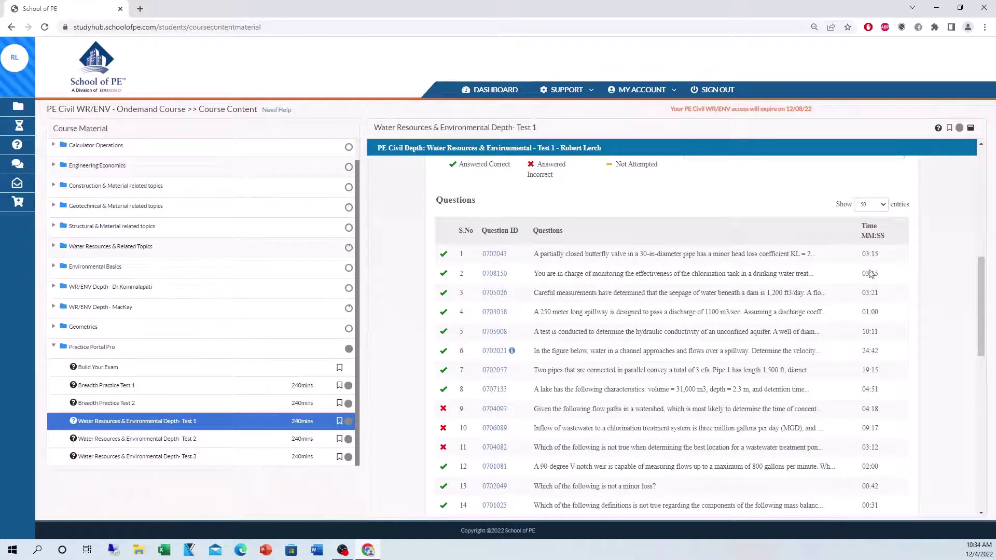
{"action": "scroll", "coordinate": [883, 312], "scroll_direction": "down", "scroll_amount": 1}
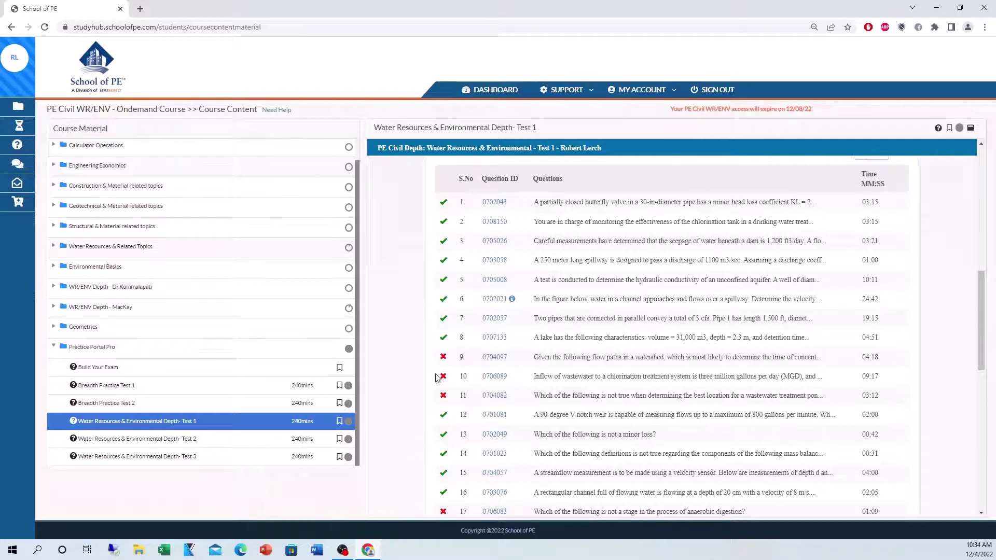
{"action": "scroll", "coordinate": [441, 318], "scroll_direction": "down", "scroll_amount": 1}
Open question 9's worked solution via its Question ID link 0704097
{"action": "left_click", "coordinate": [494, 305]}
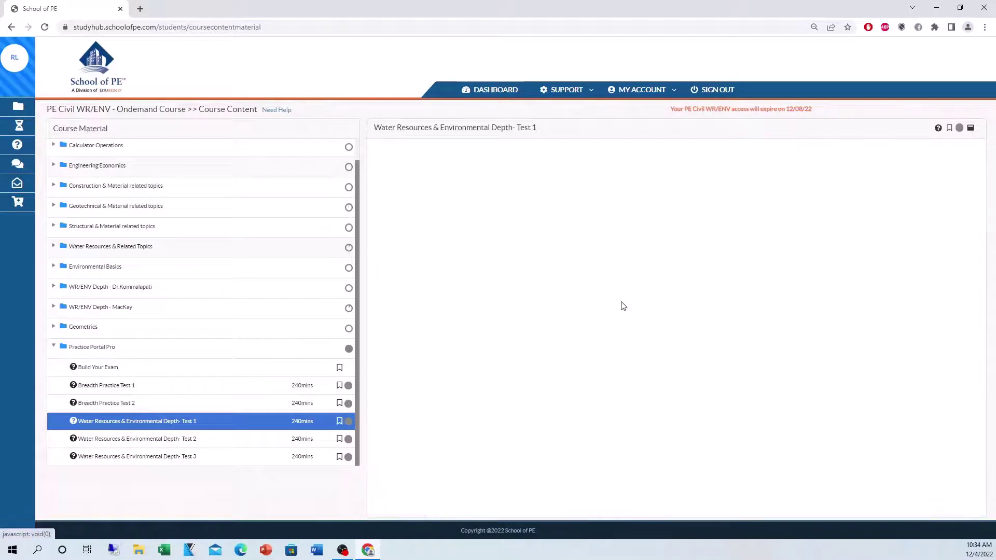